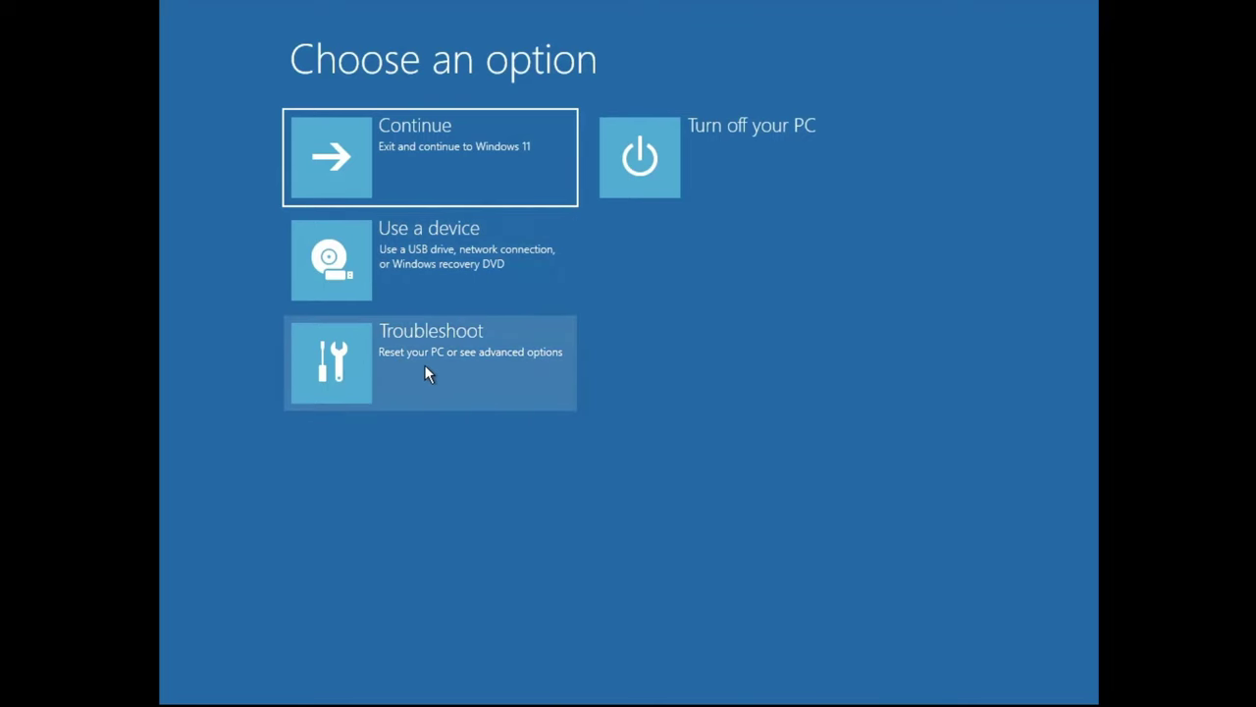
Step: Restart the PC through the advanced troubleshooting Startup Settings so that its Windows startup behavior can be changed
{"action": "left_click", "coordinate": [452, 354]}
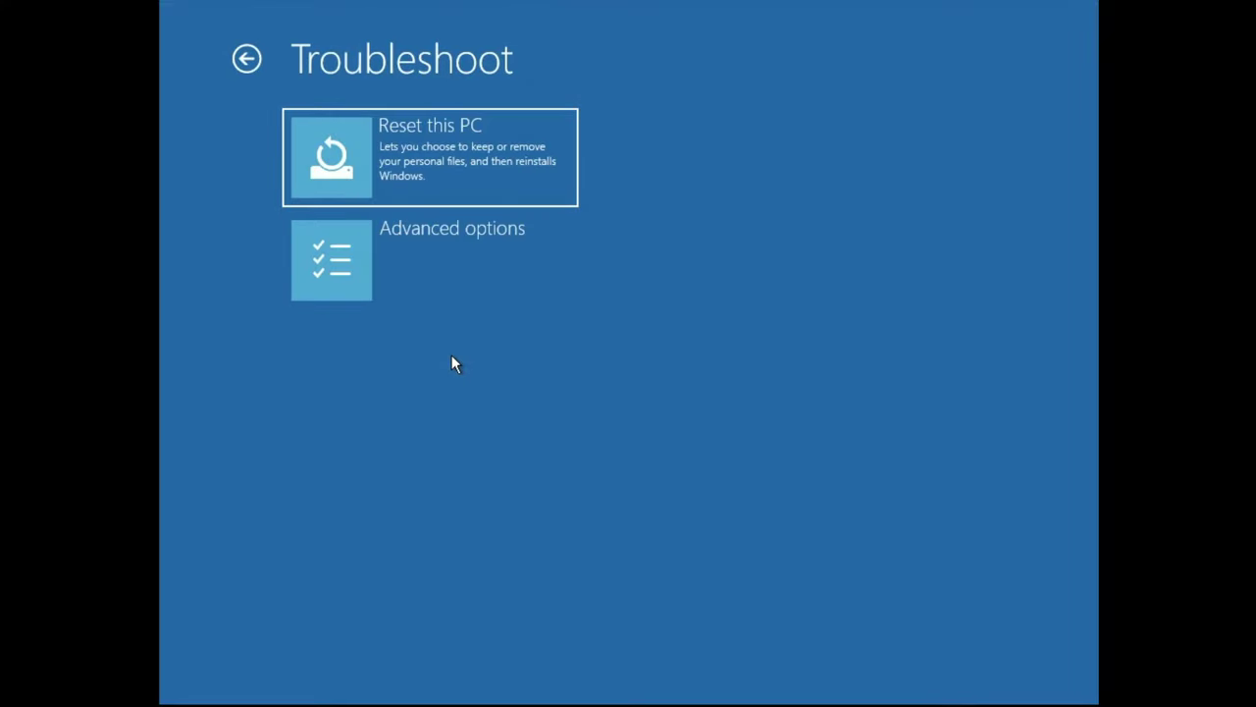
{"action": "left_click", "coordinate": [468, 255]}
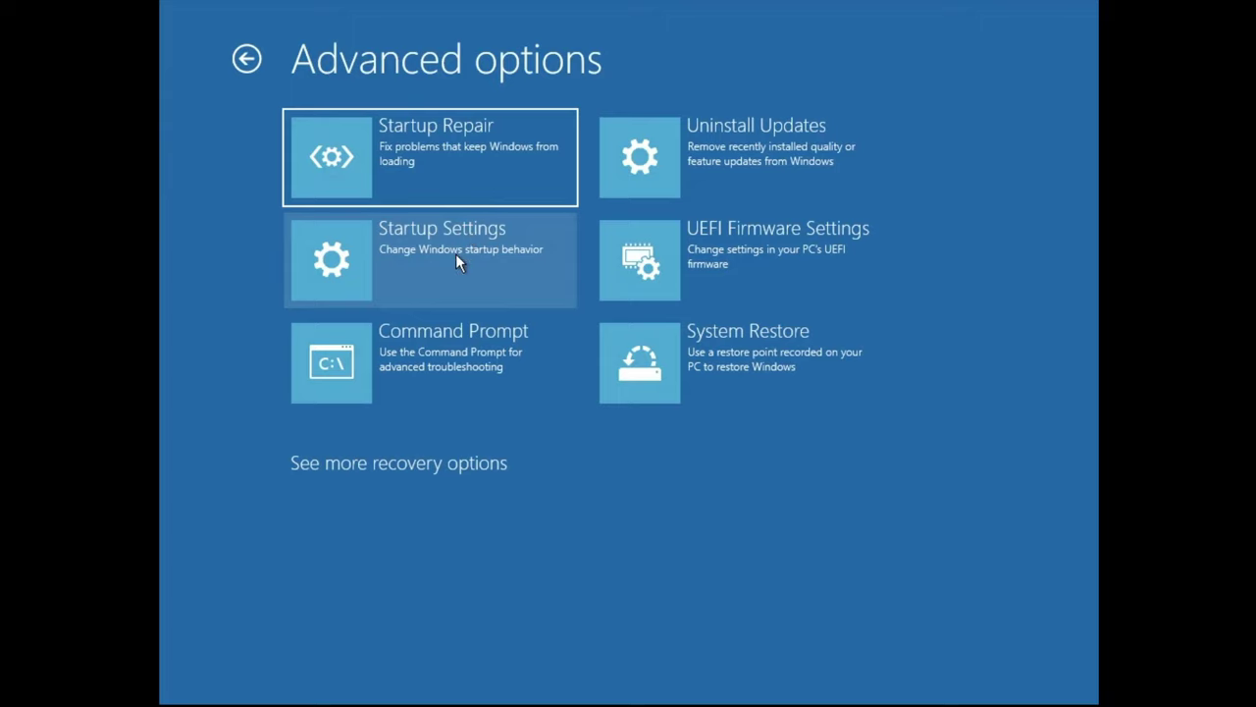
{"action": "left_click", "coordinate": [468, 247]}
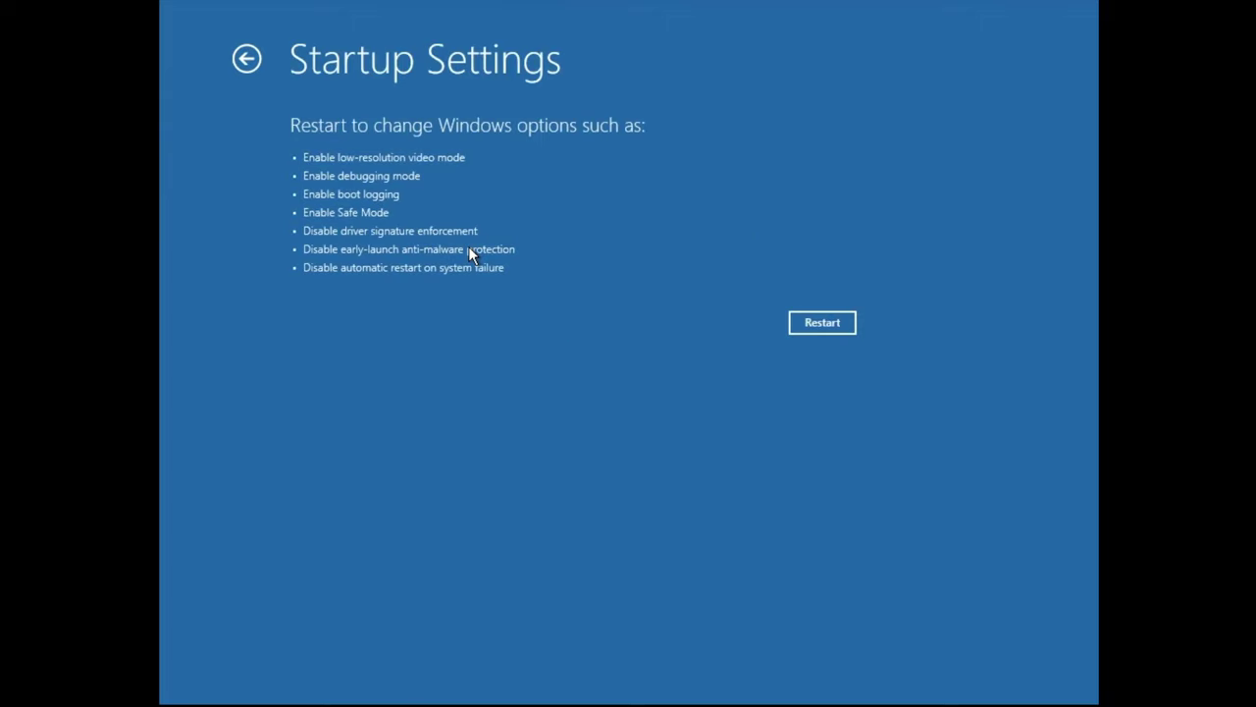
{"action": "left_click", "coordinate": [815, 320]}
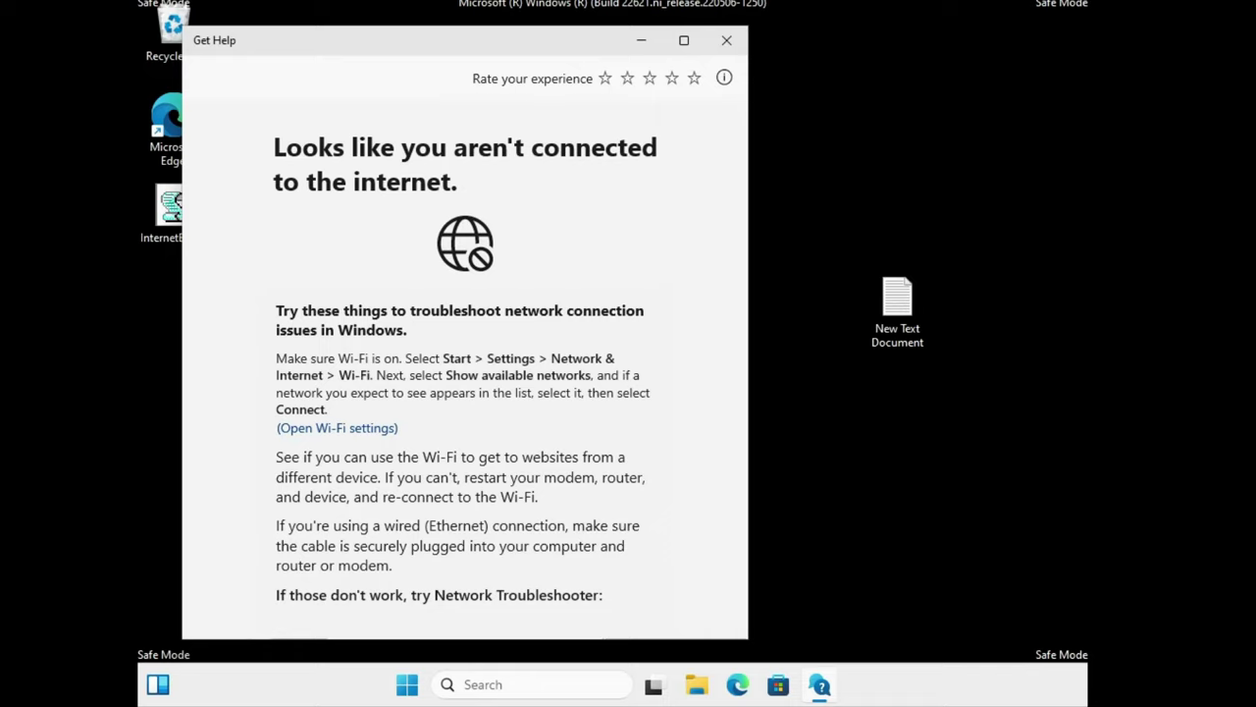
Step: Close the Get Help window, search Windows for "refresh", and open the display adapter properties for Display 1 from the advanced display info
{"action": "left_click", "coordinate": [744, 37]}
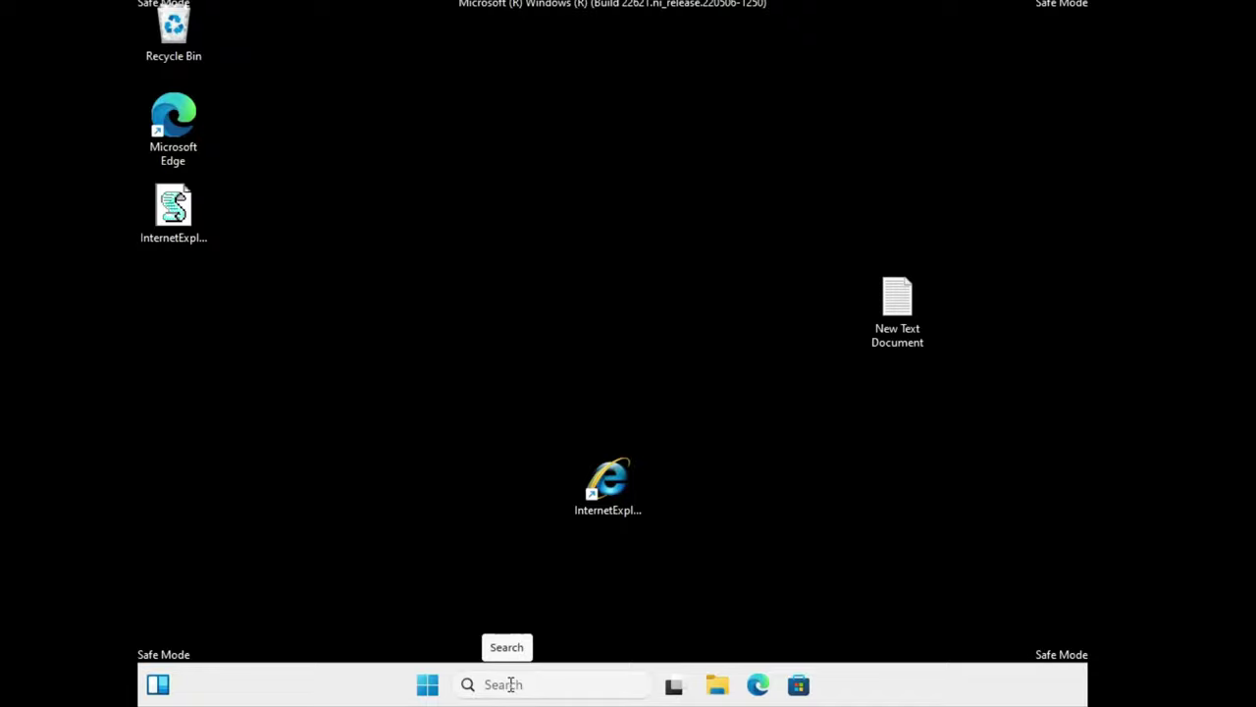
{"action": "left_click", "coordinate": [510, 684]}
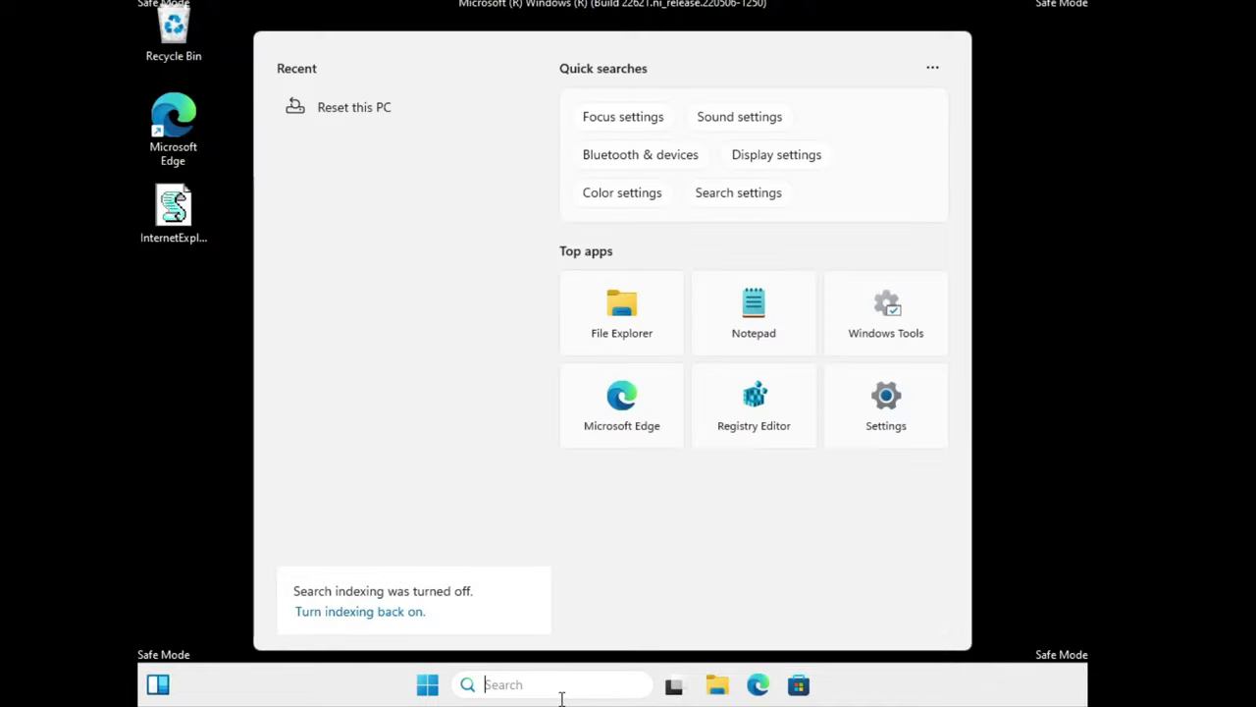
{"action": "type", "text": "refresh"}
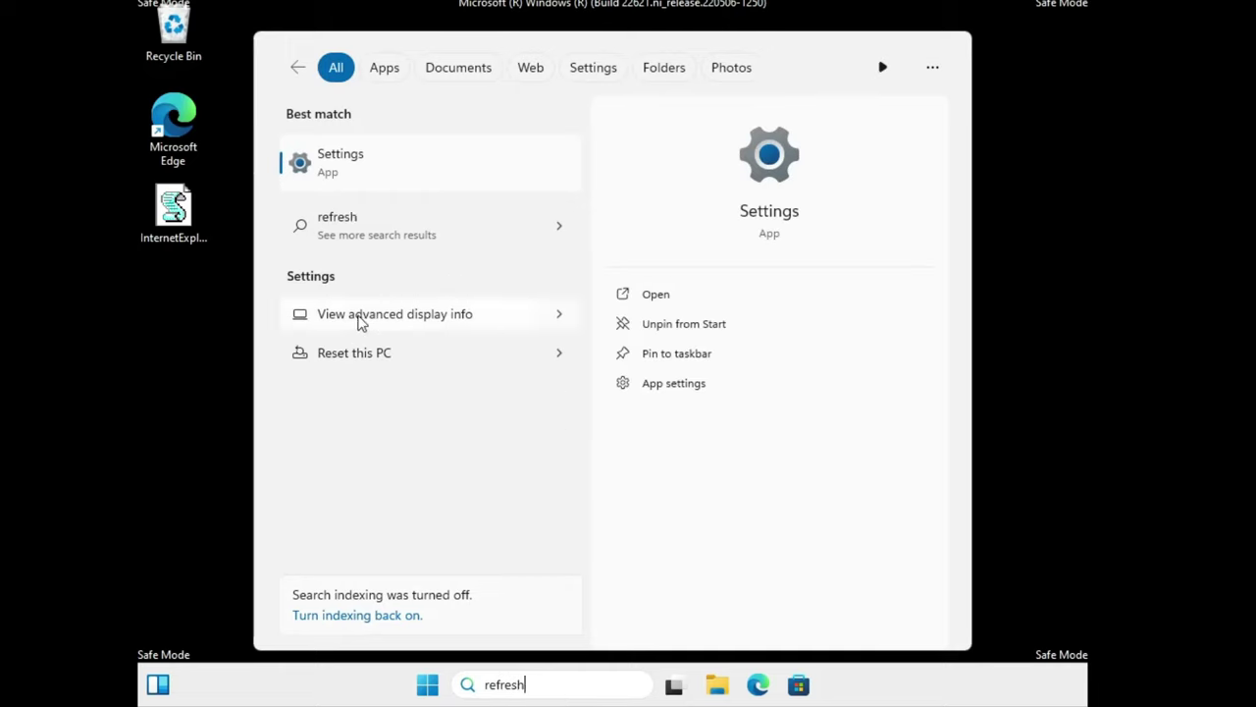
{"action": "left_click", "coordinate": [465, 316]}
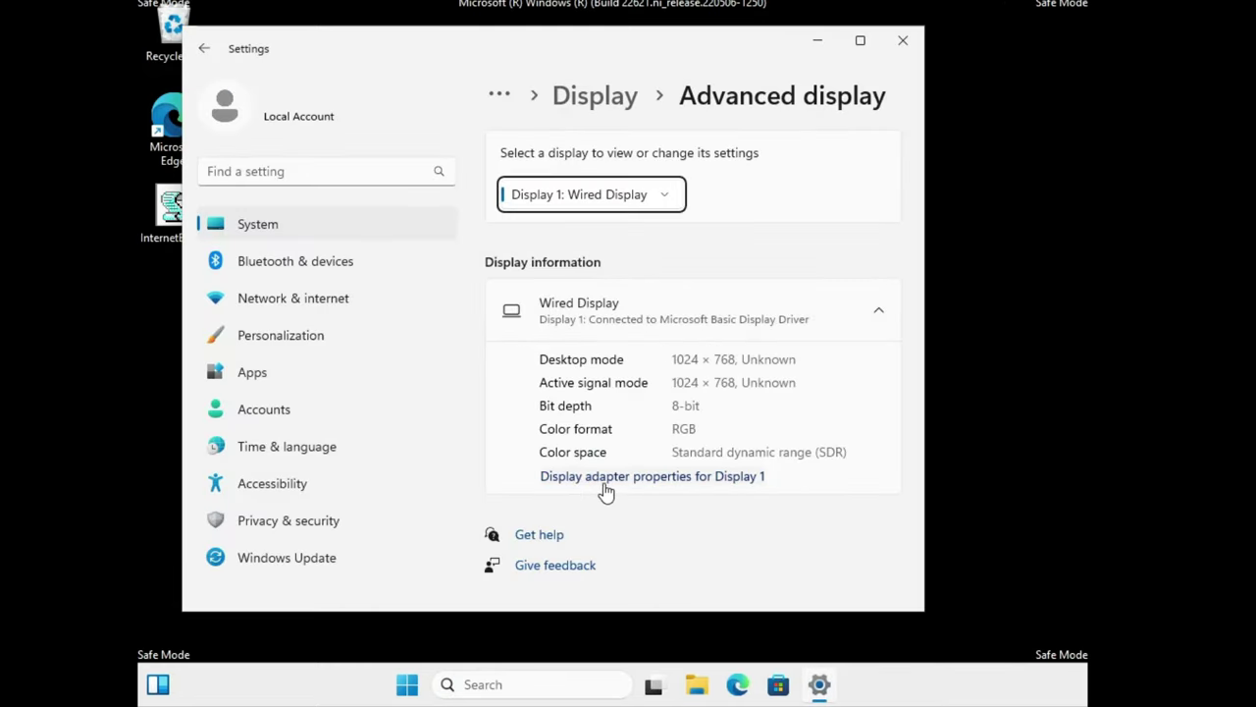
{"action": "left_click", "coordinate": [748, 478]}
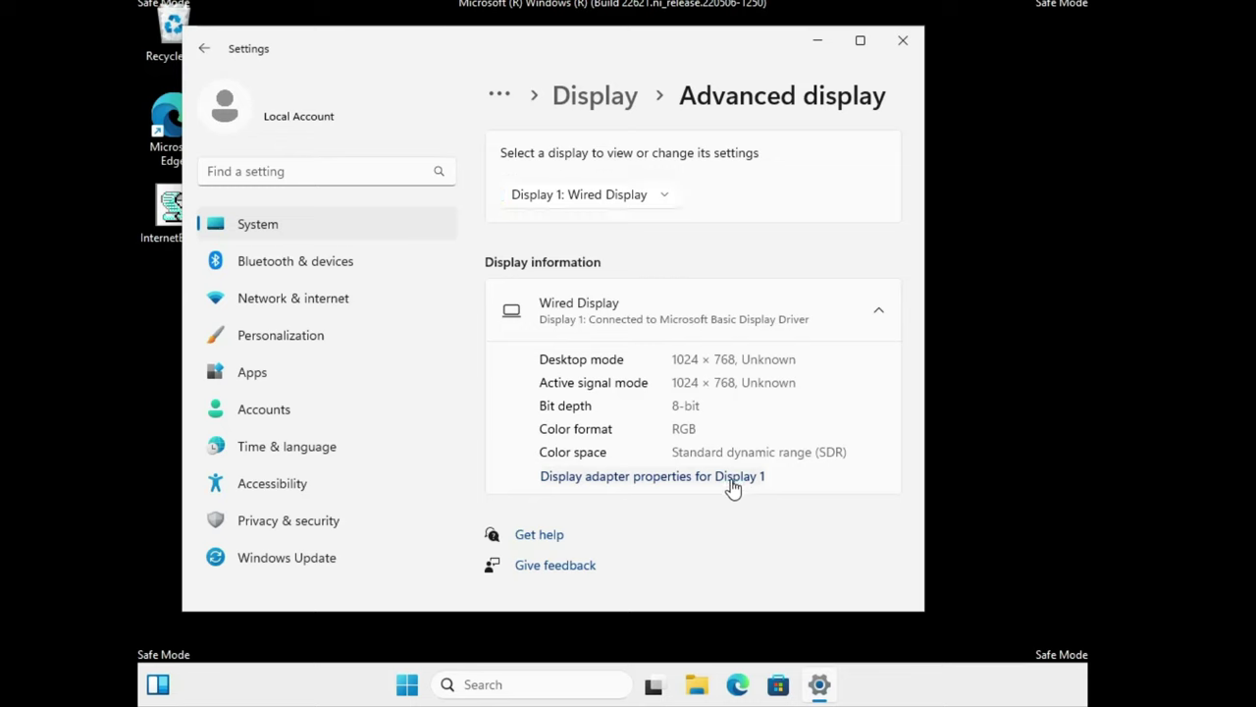
{"action": "left_click_drag", "start_coordinate": [492, 142], "coordinate": [624, 133]}
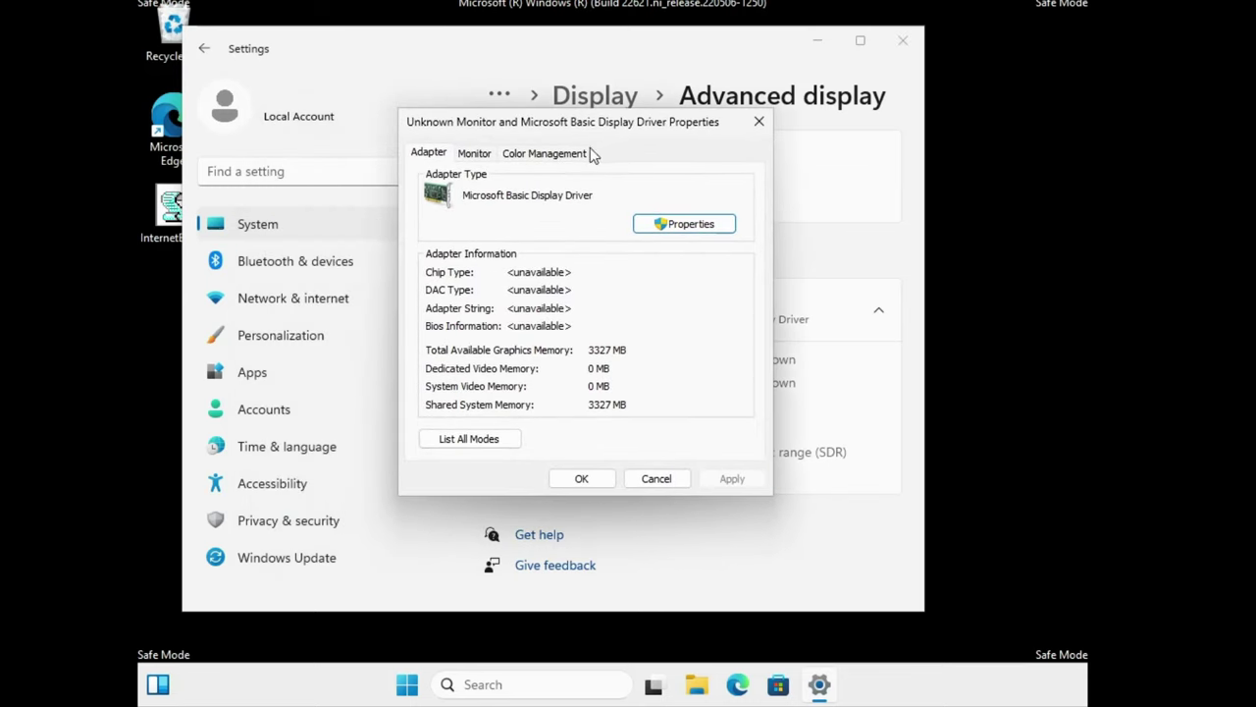
Step: Choose 64 Hertz as the monitor's screen refresh rate, accept the adapter properties and close the Settings window
{"action": "left_click", "coordinate": [479, 155]}
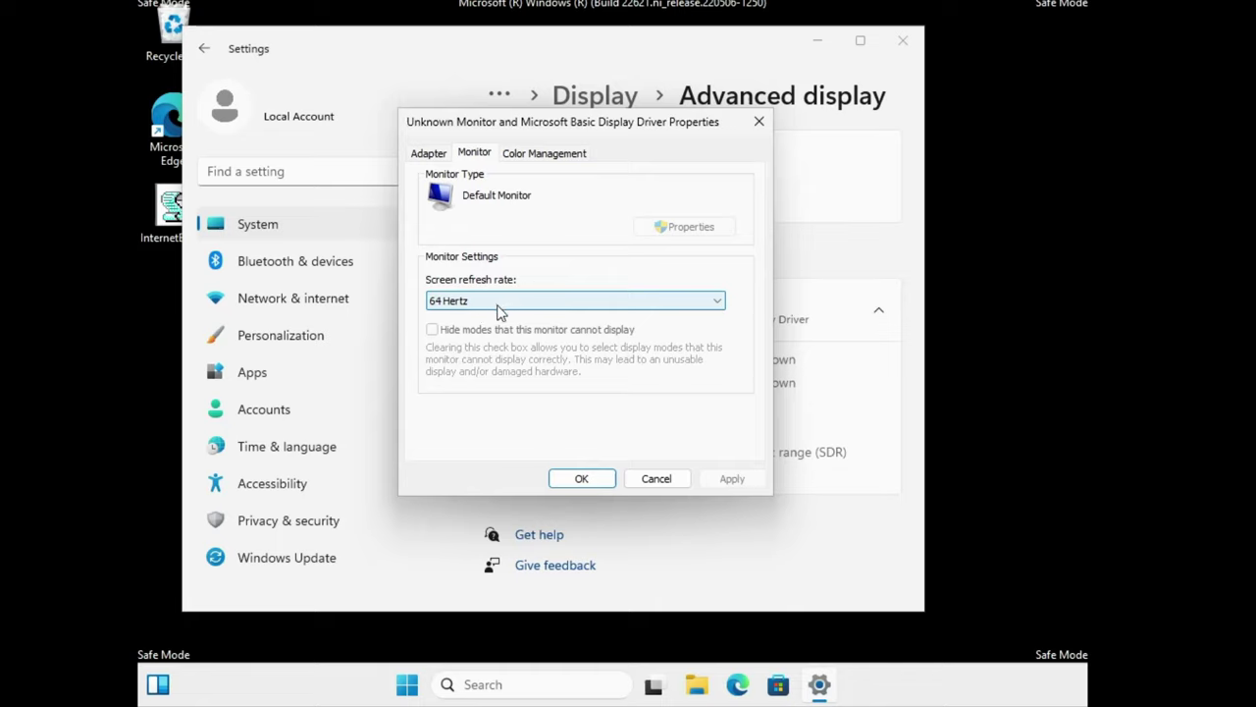
{"action": "left_click", "coordinate": [501, 304]}
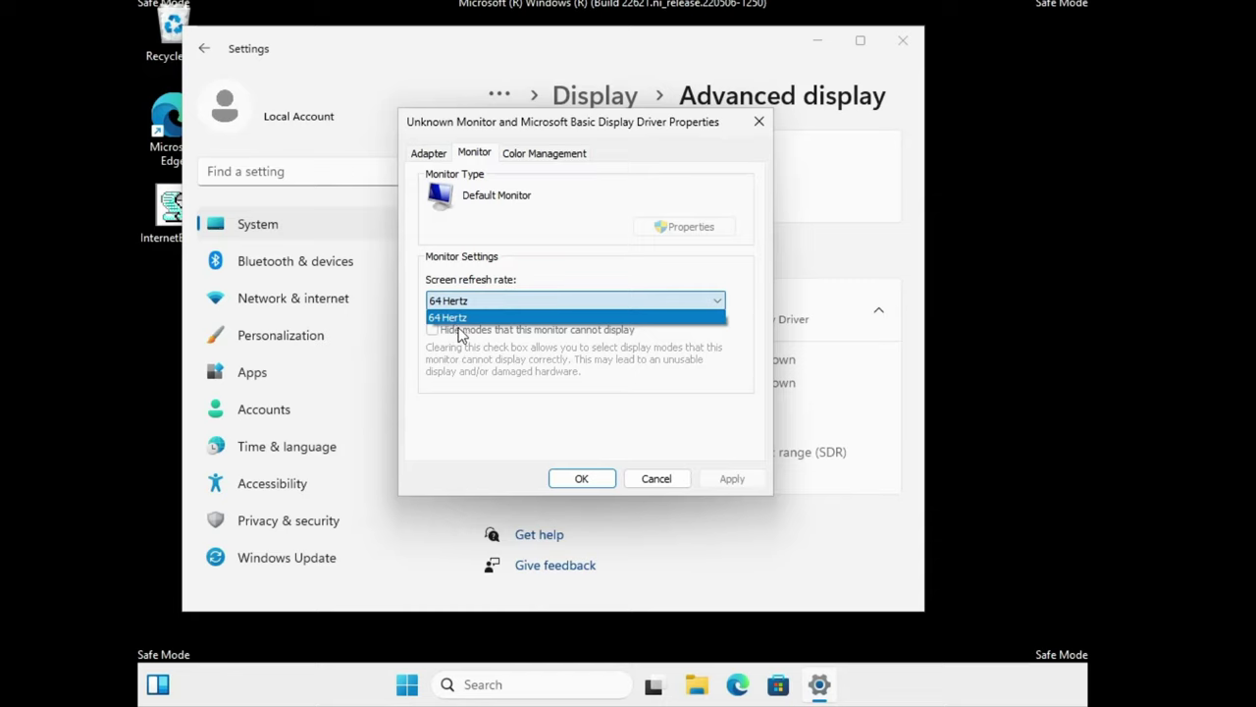
{"action": "left_click", "coordinate": [463, 331]}
{"action": "key", "text": "ctrl+shift+Tab"}
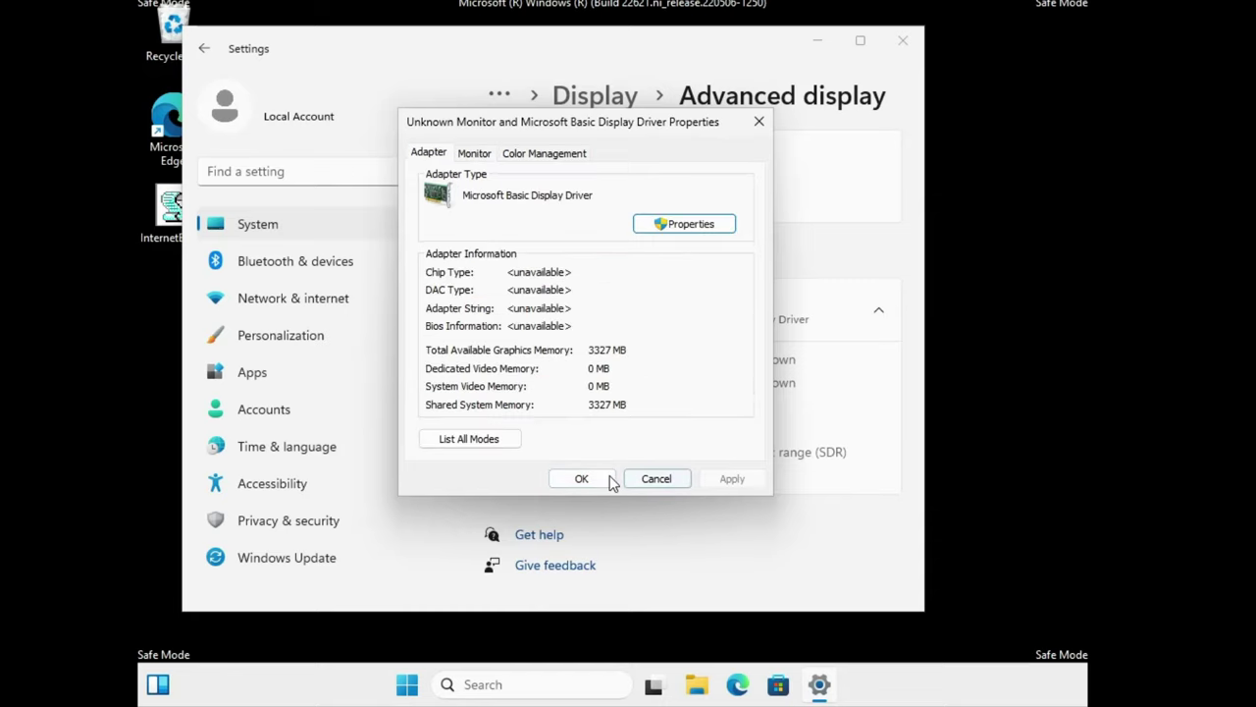
{"action": "left_click", "coordinate": [599, 480]}
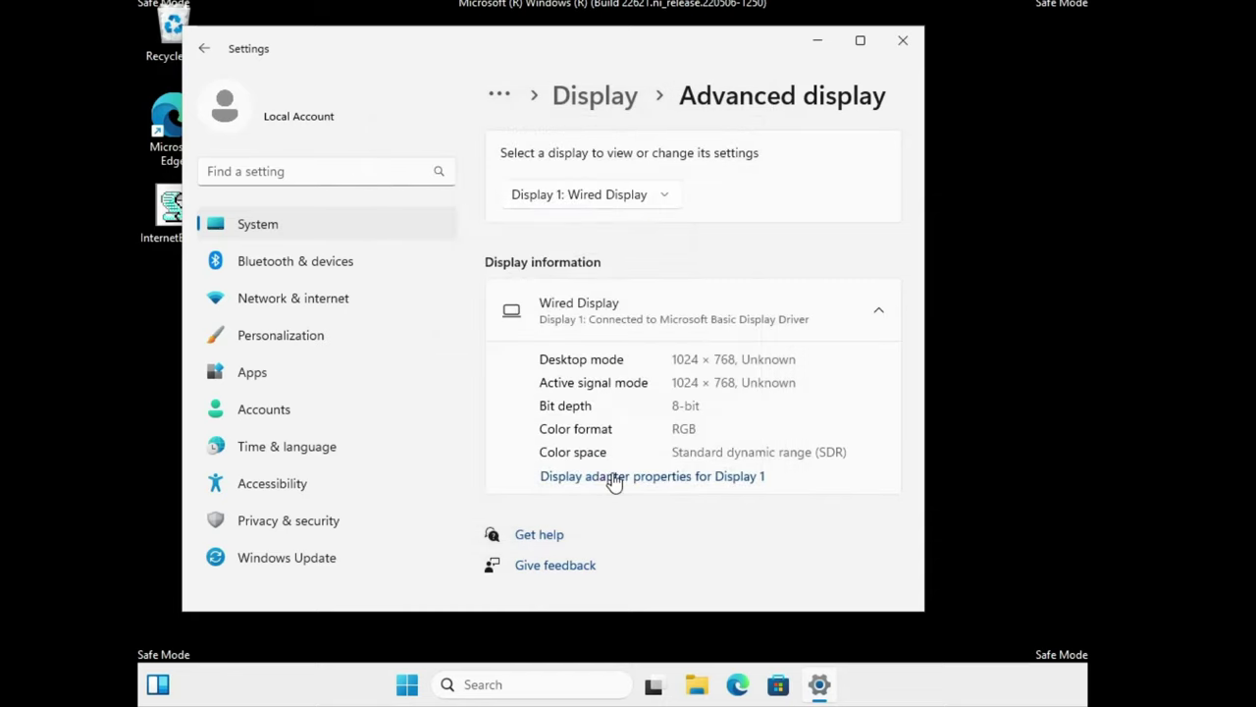
{"action": "key", "text": "alt+F4"}
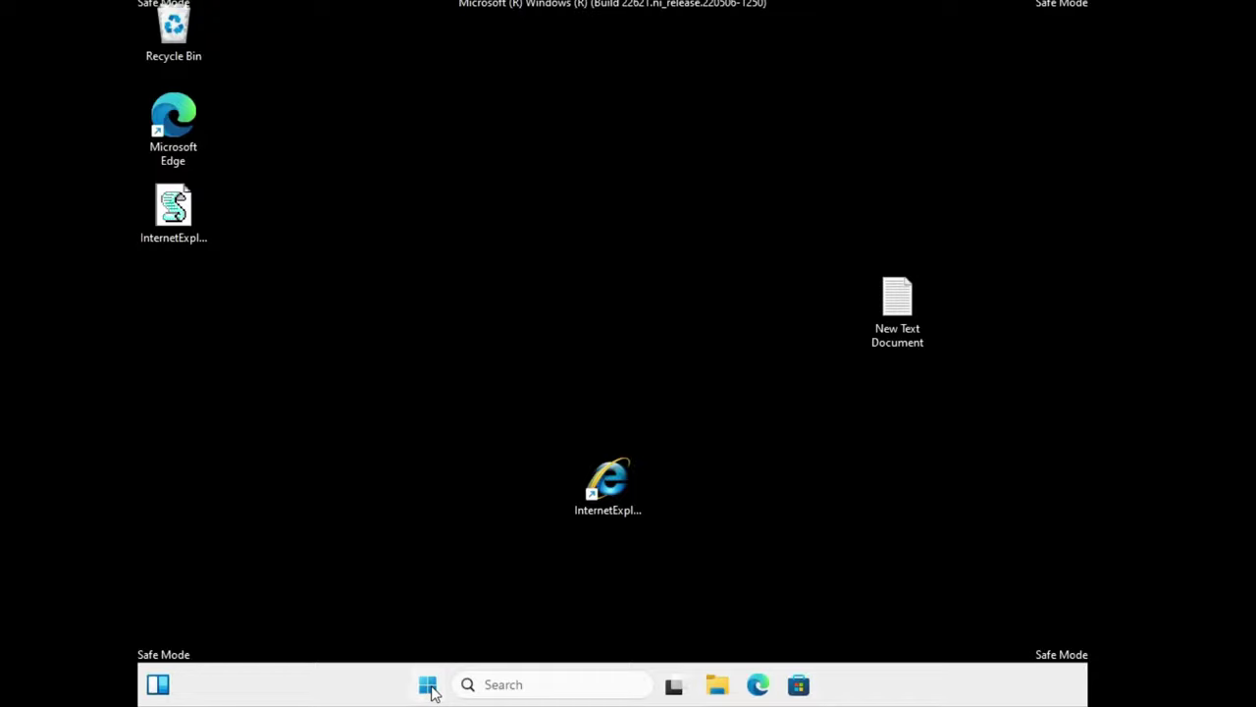
Step: Open Device Manager and uninstall the Generic Monitor device listed under Monitors
{"action": "right_click", "coordinate": [429, 690]}
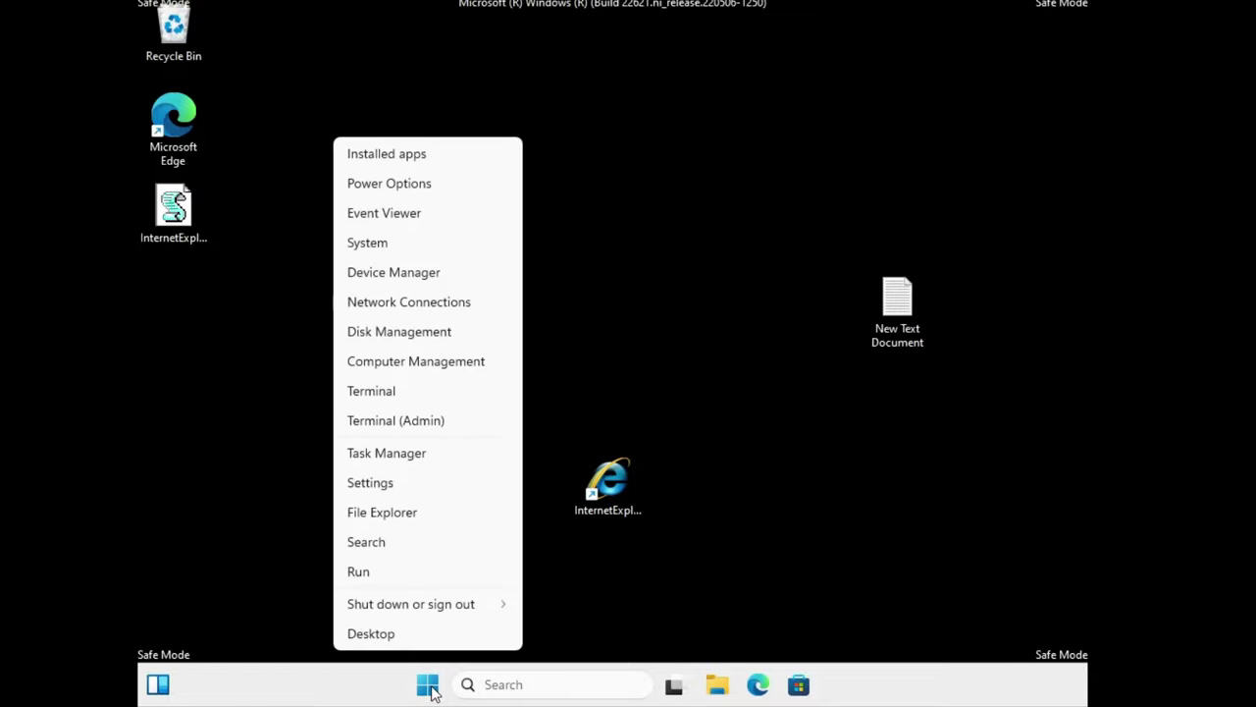
{"action": "left_click", "coordinate": [431, 276]}
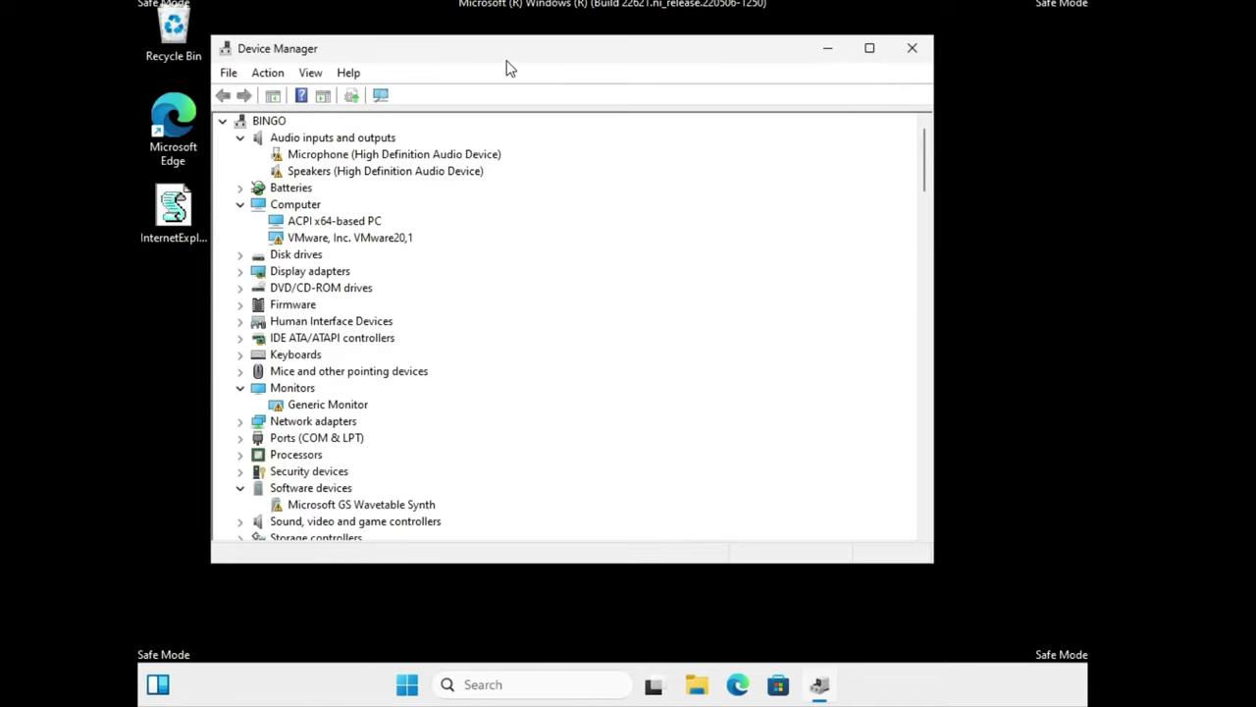
{"action": "left_click_drag", "start_coordinate": [507, 57], "coordinate": [604, 86]}
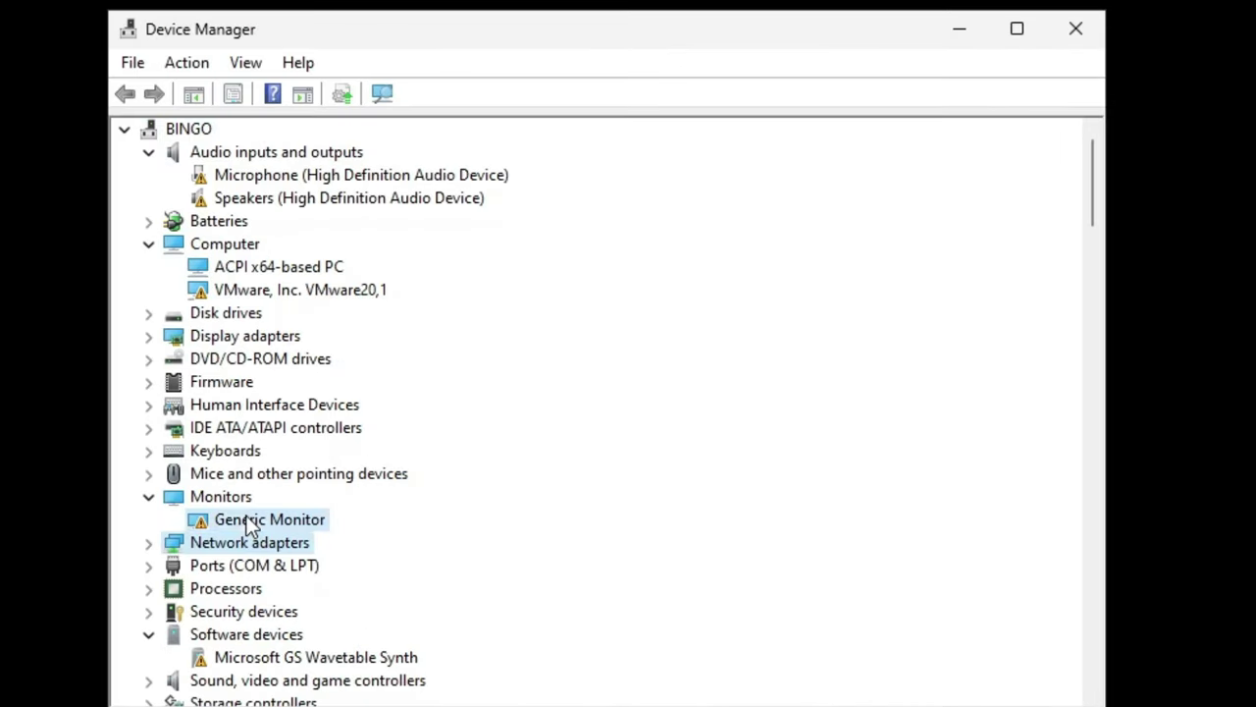
{"action": "left_click", "coordinate": [248, 521]}
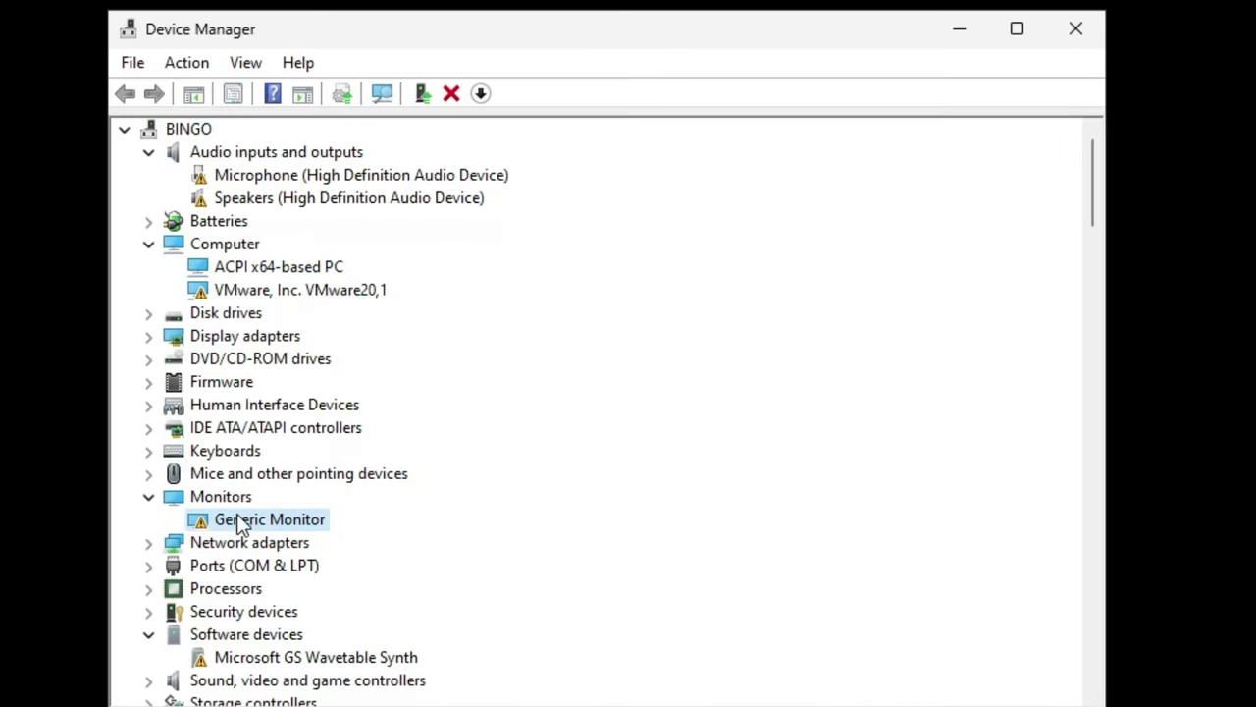
{"action": "right_click", "coordinate": [248, 520]}
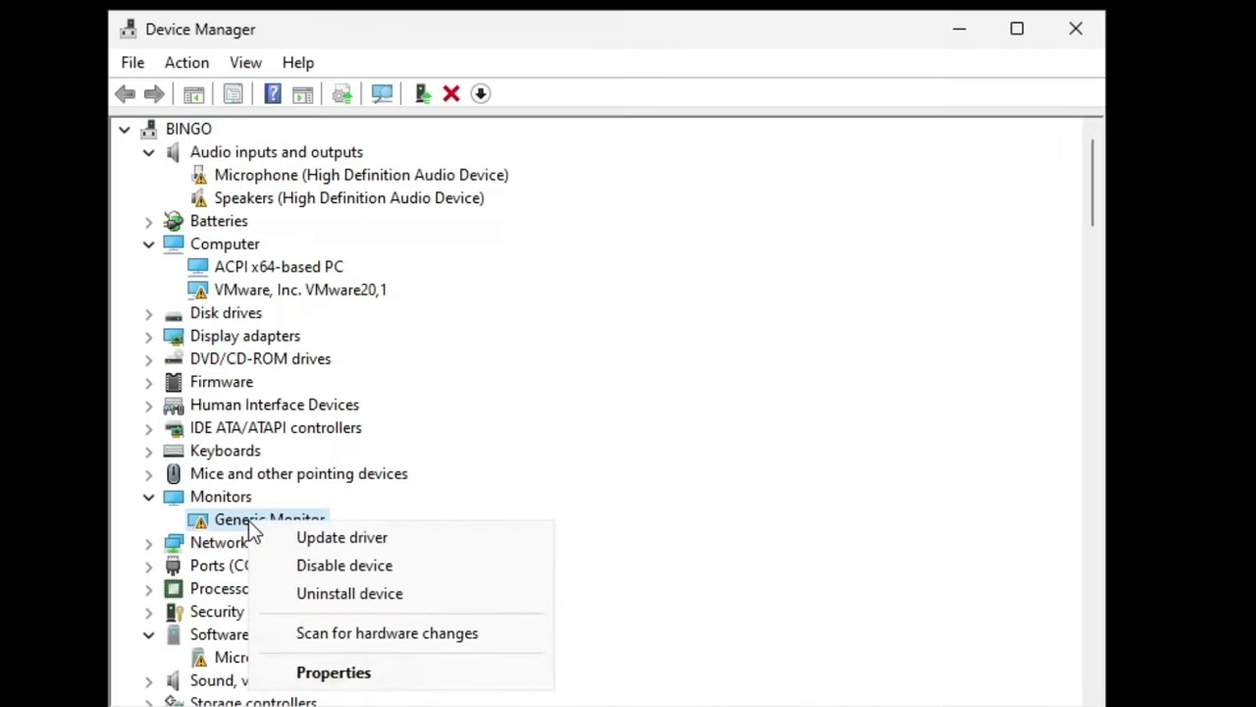
{"action": "left_click", "coordinate": [338, 594]}
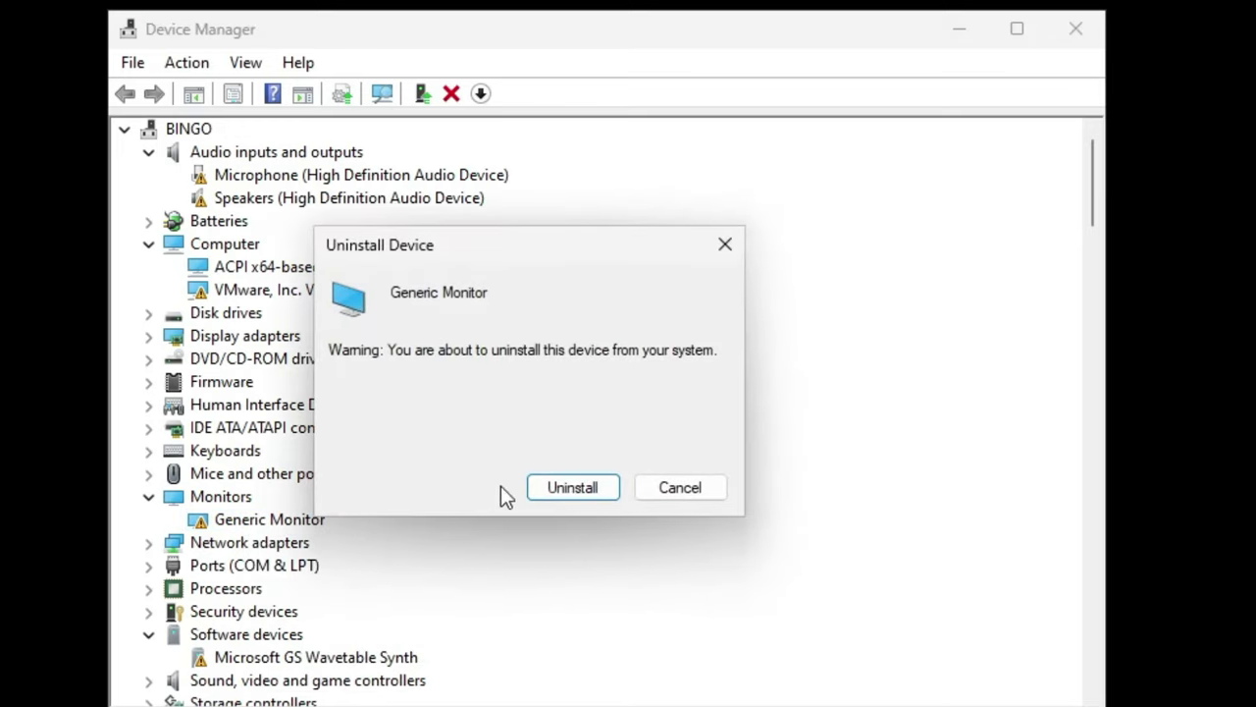
{"action": "left_click", "coordinate": [573, 487]}
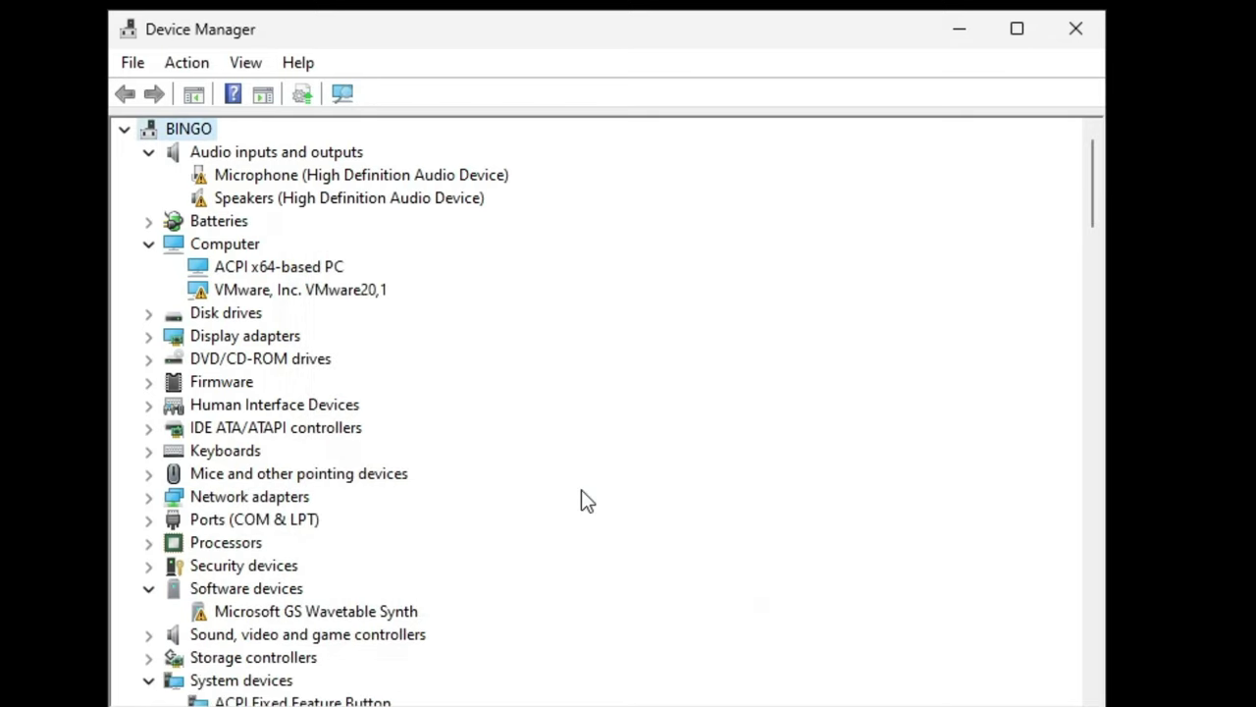
Step: Expand the display adapters, view the device actions available for VMware SVGA 3D, and close Device Manager
{"action": "left_click", "coordinate": [227, 341]}
{"action": "double_click", "coordinate": [228, 340]}
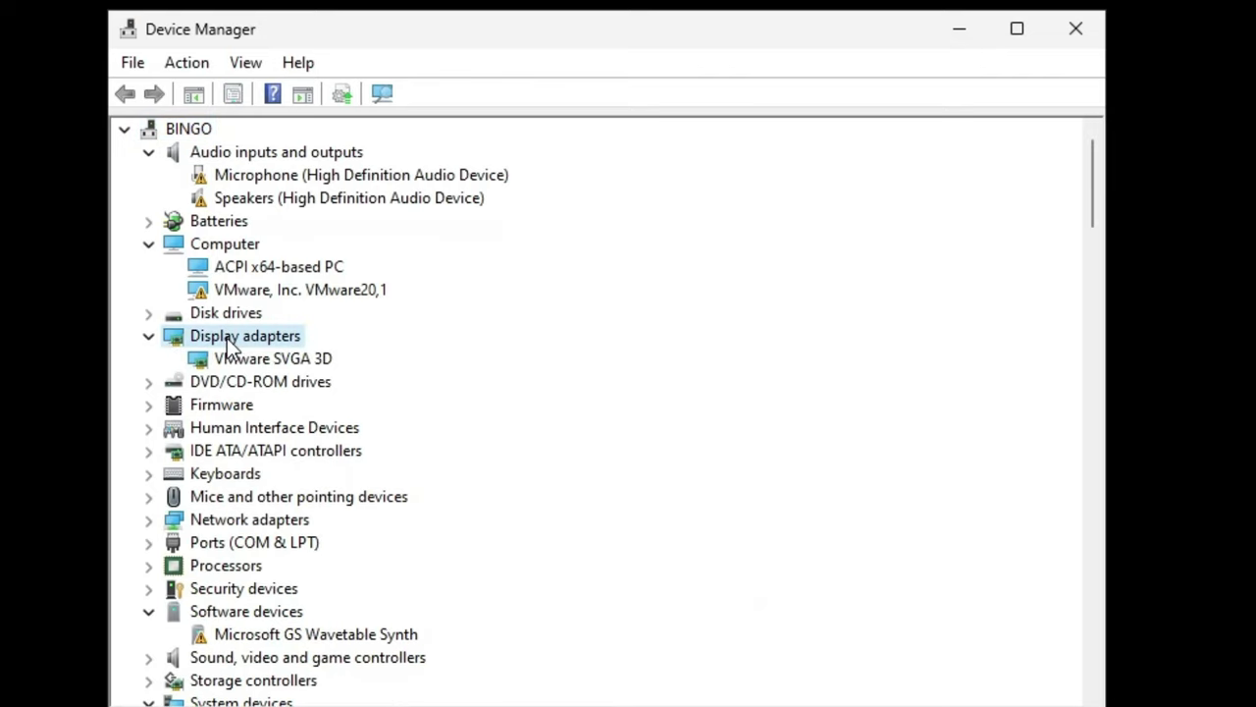
{"action": "left_click", "coordinate": [237, 358]}
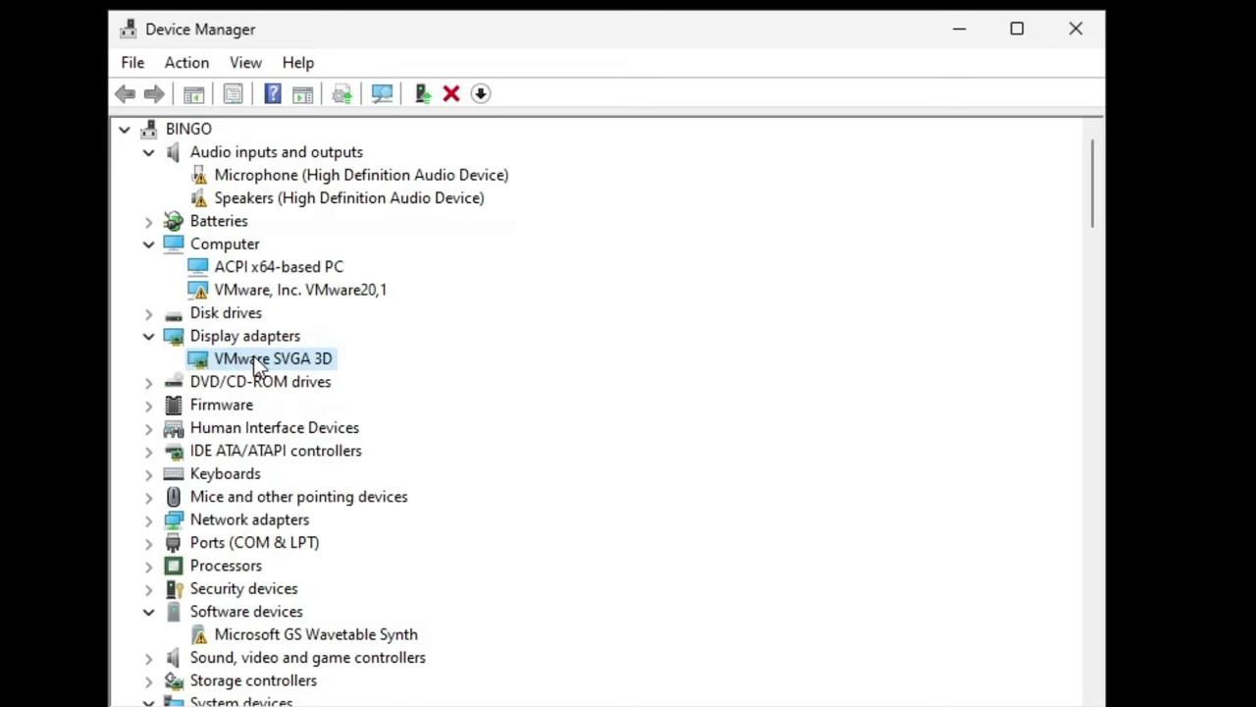
{"action": "right_click", "coordinate": [253, 356]}
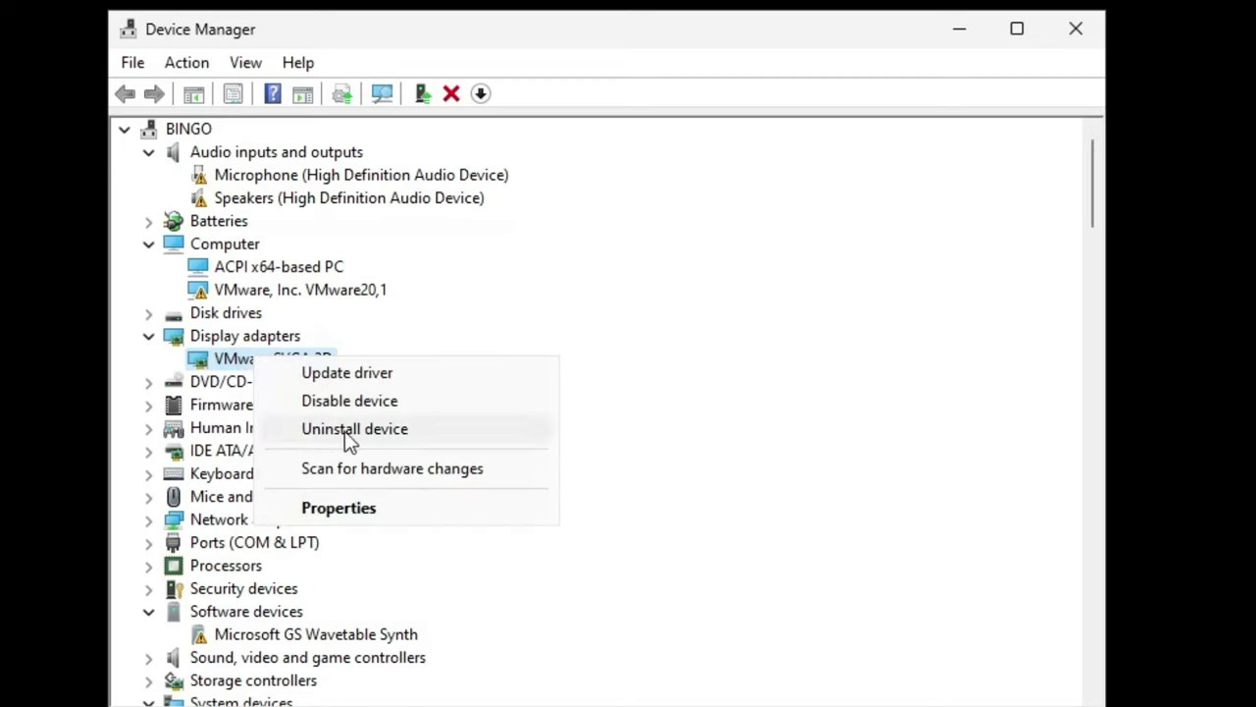
{"action": "key", "text": "Escape"}
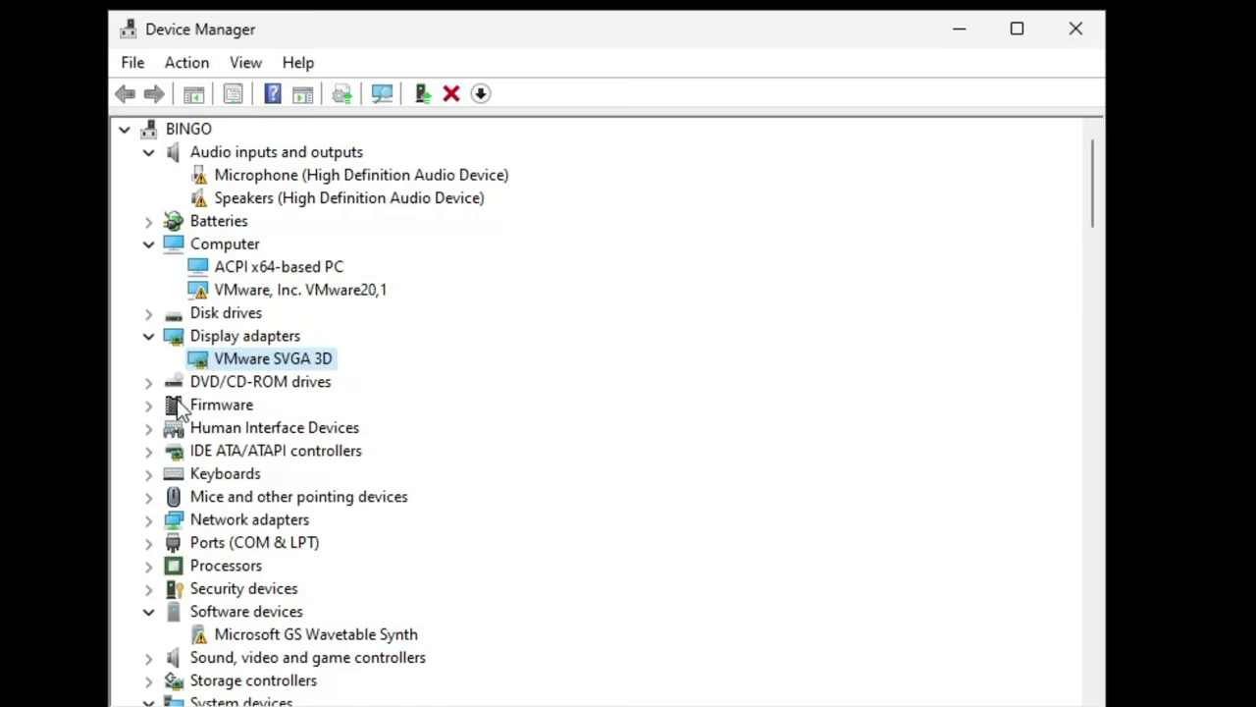
{"action": "left_click", "coordinate": [222, 404]}
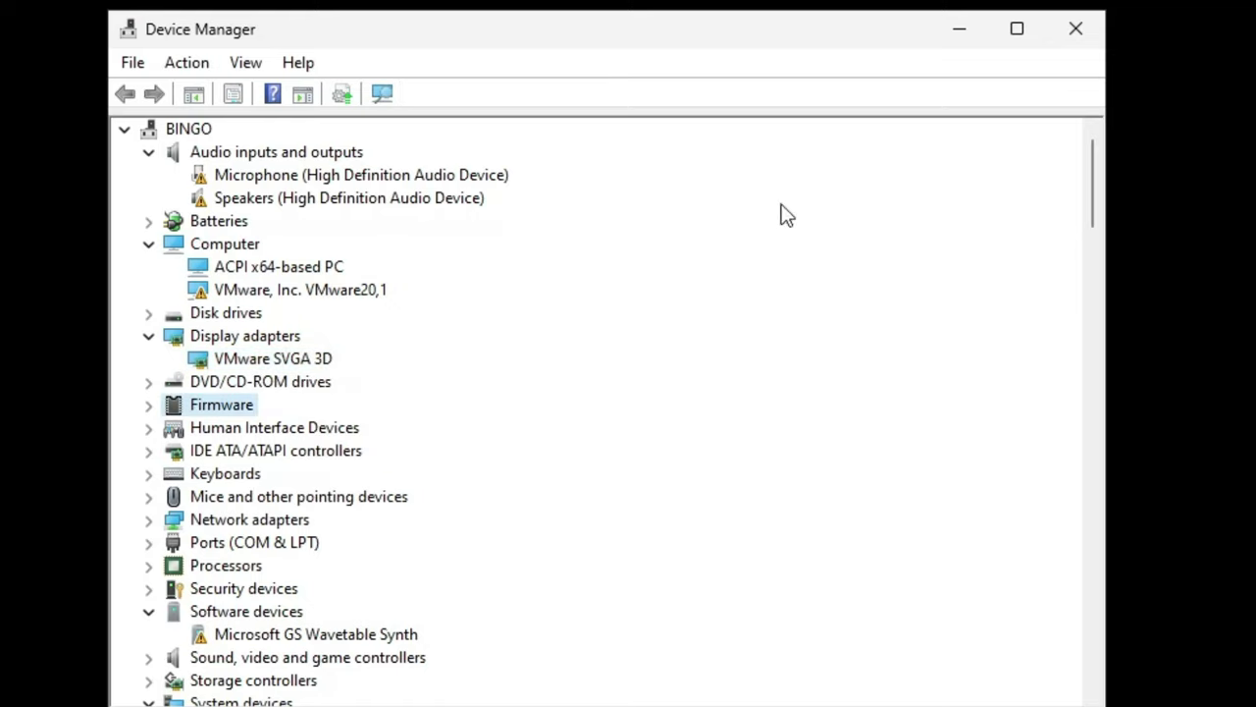
{"action": "left_click", "coordinate": [1073, 31]}
Step: Search Windows for Control Panel and open its Programs and Features page
{"action": "left_click", "coordinate": [525, 679]}
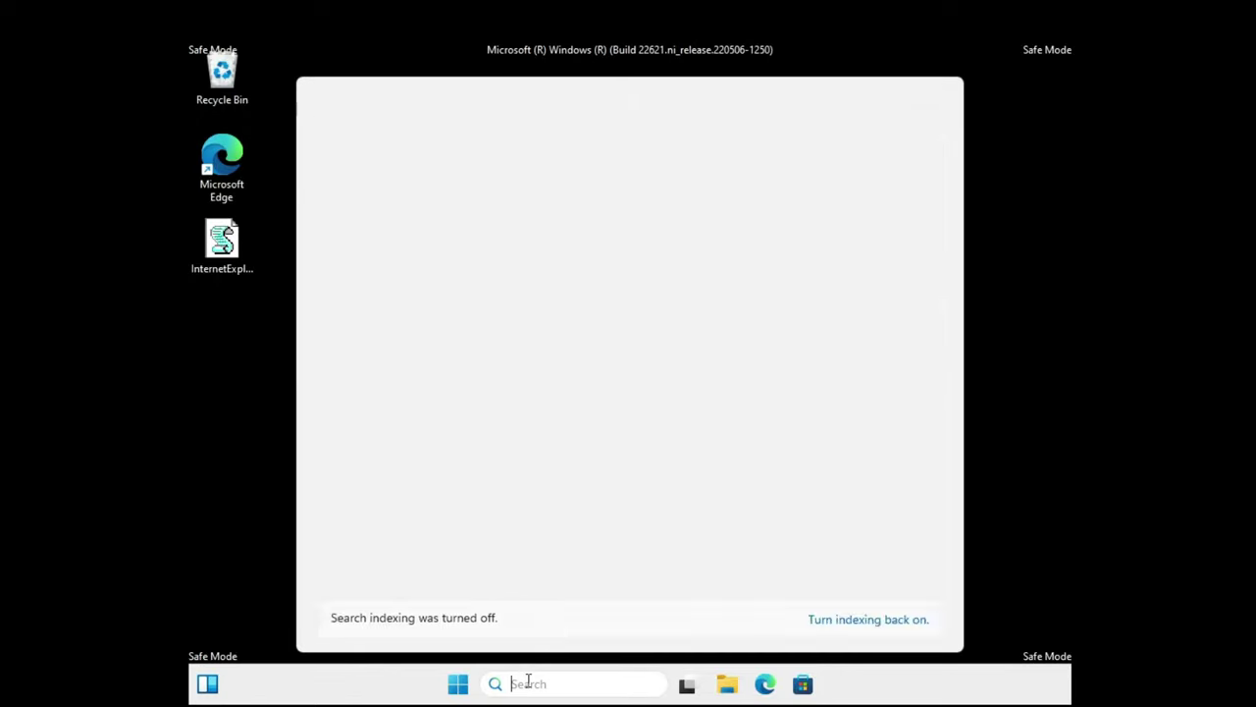
{"action": "type", "text": "conb"}
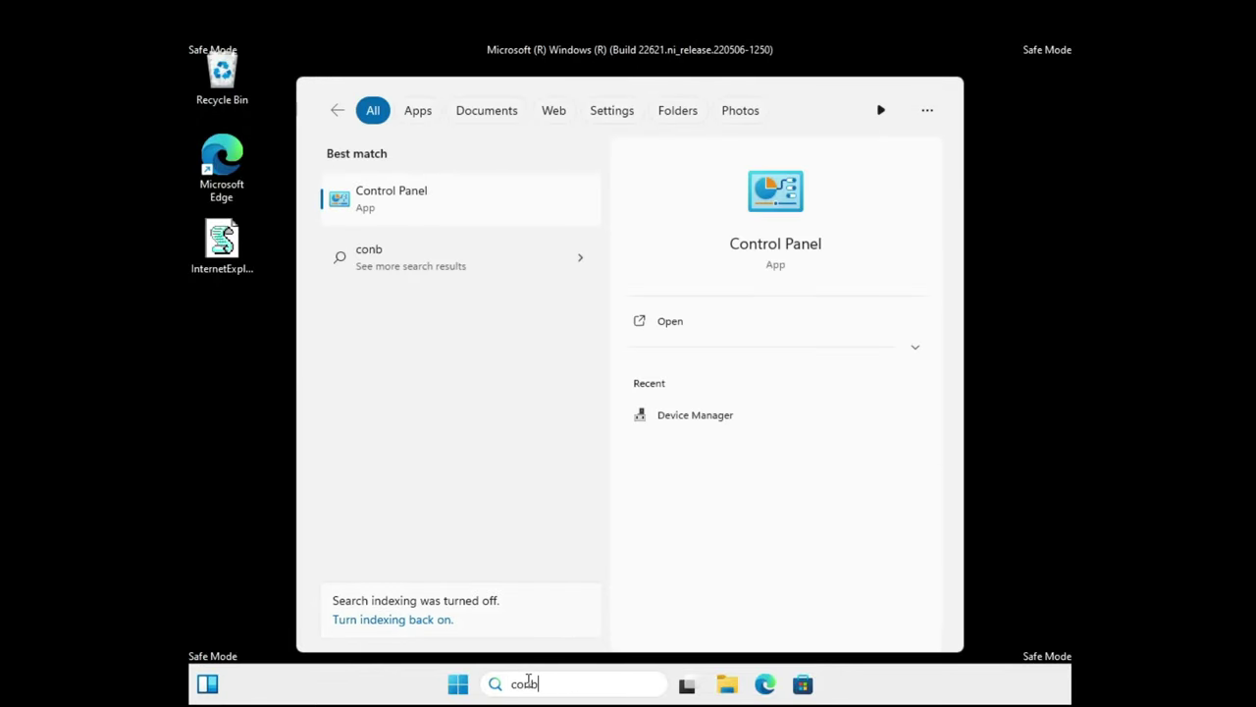
{"action": "left_click", "coordinate": [414, 199]}
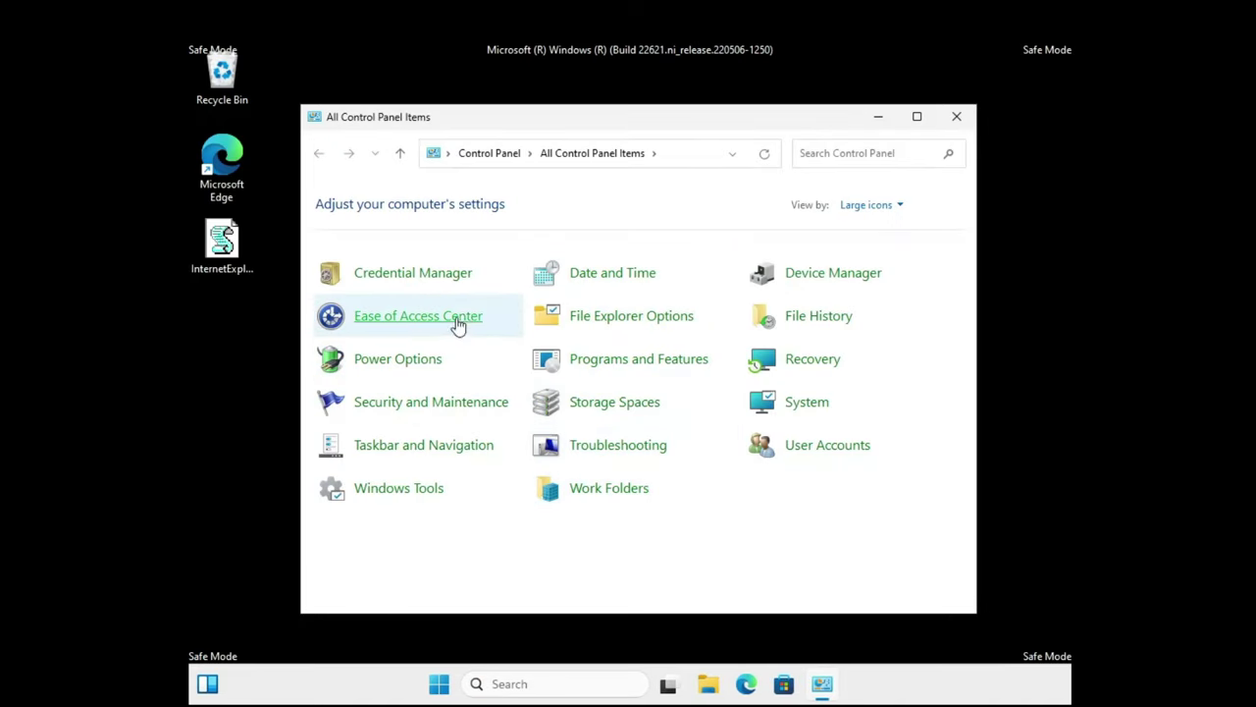
{"action": "left_click", "coordinate": [639, 366]}
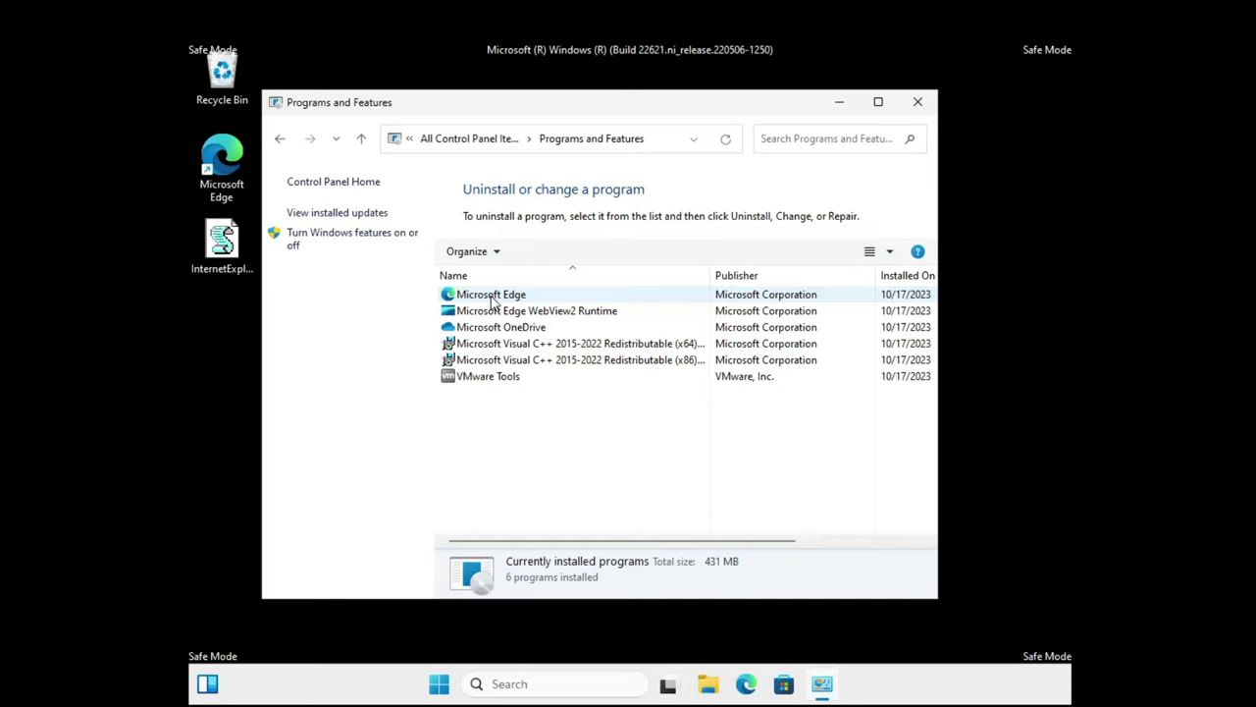
Step: Sort the installed programs by their installation date
{"action": "left_click", "coordinate": [914, 329]}
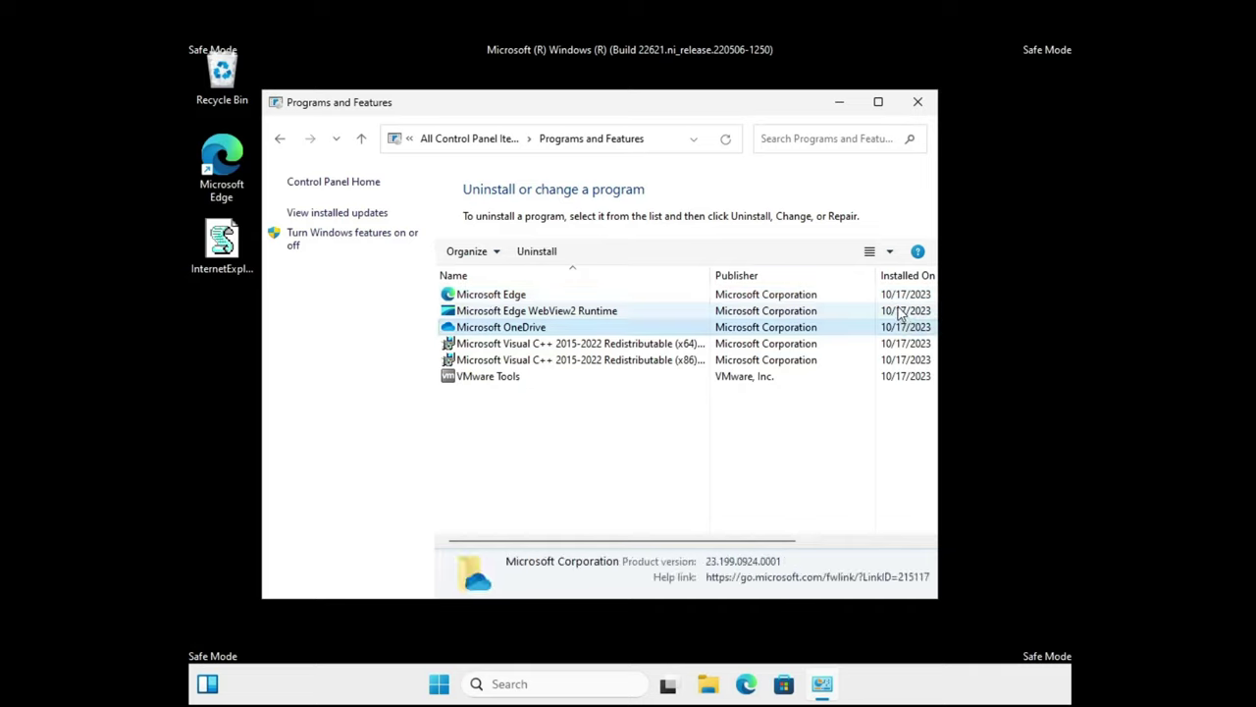
{"action": "left_click", "coordinate": [908, 381]}
{"action": "left_click", "coordinate": [908, 277]}
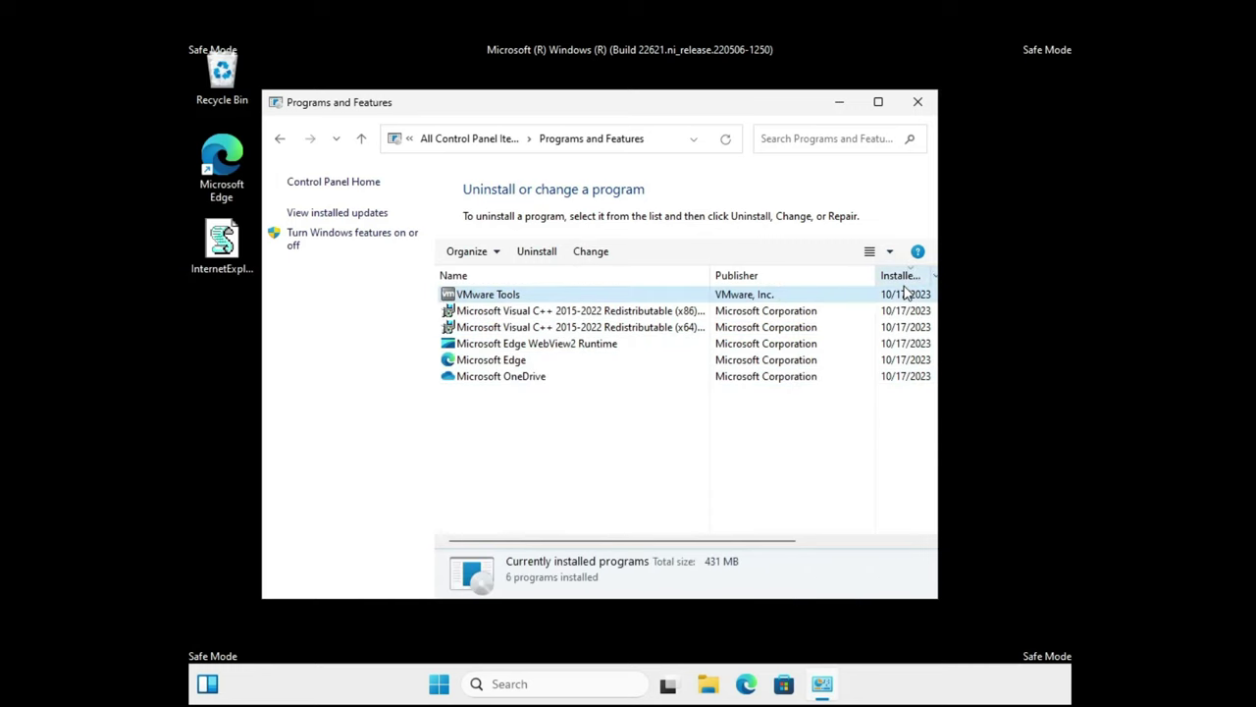
Step: Start the uninstallation of Microsoft OneDrive from the installed programs list
{"action": "left_click", "coordinate": [598, 351]}
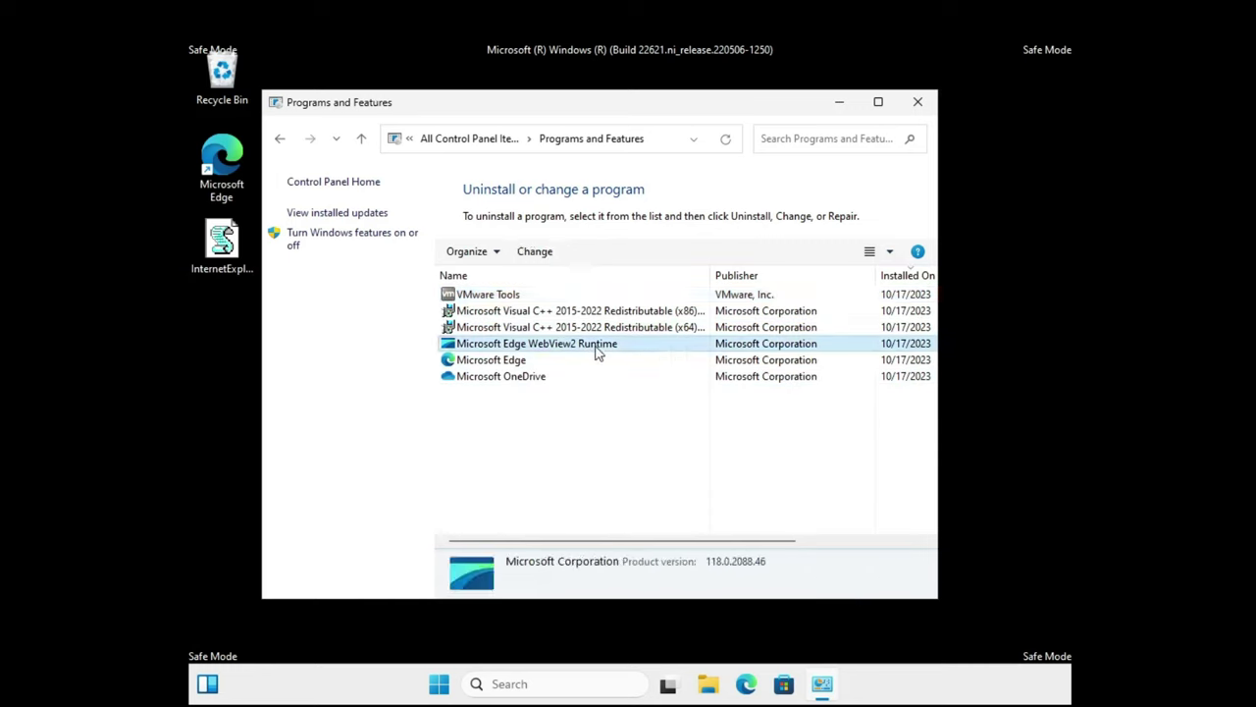
{"action": "left_click", "coordinate": [488, 402]}
{"action": "left_click", "coordinate": [471, 384]}
{"action": "right_click", "coordinate": [506, 379]}
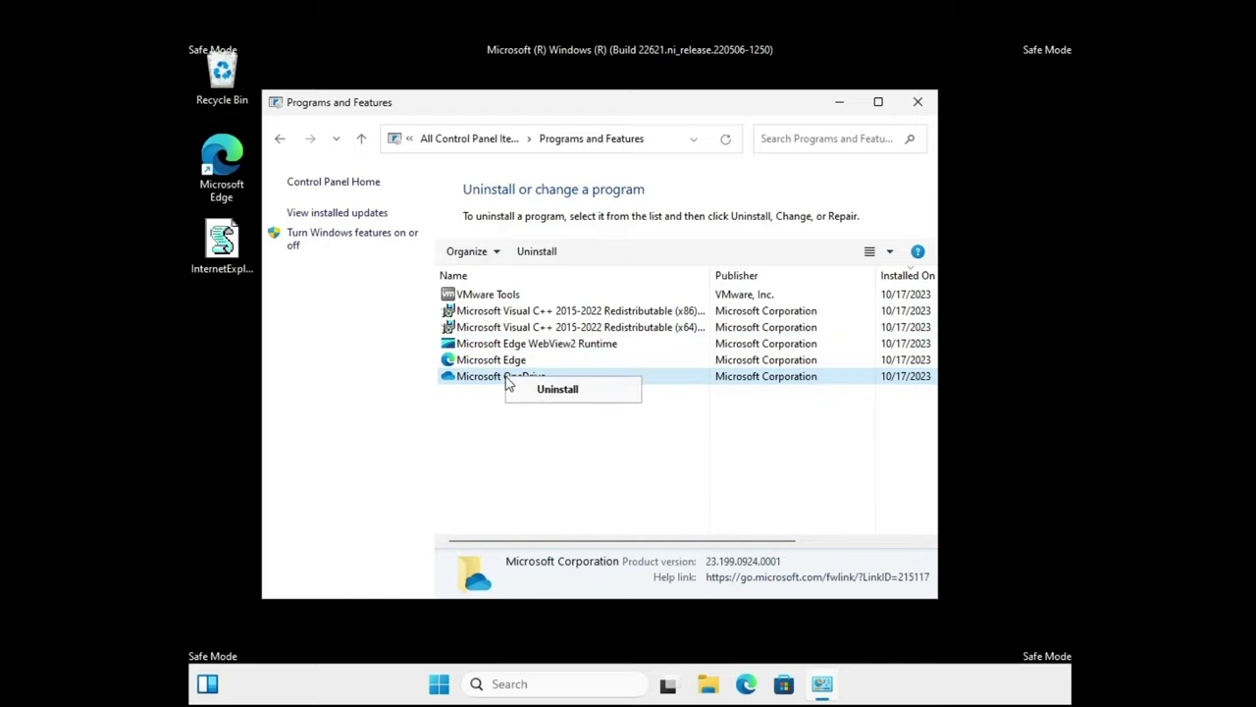
{"action": "left_click", "coordinate": [552, 391]}
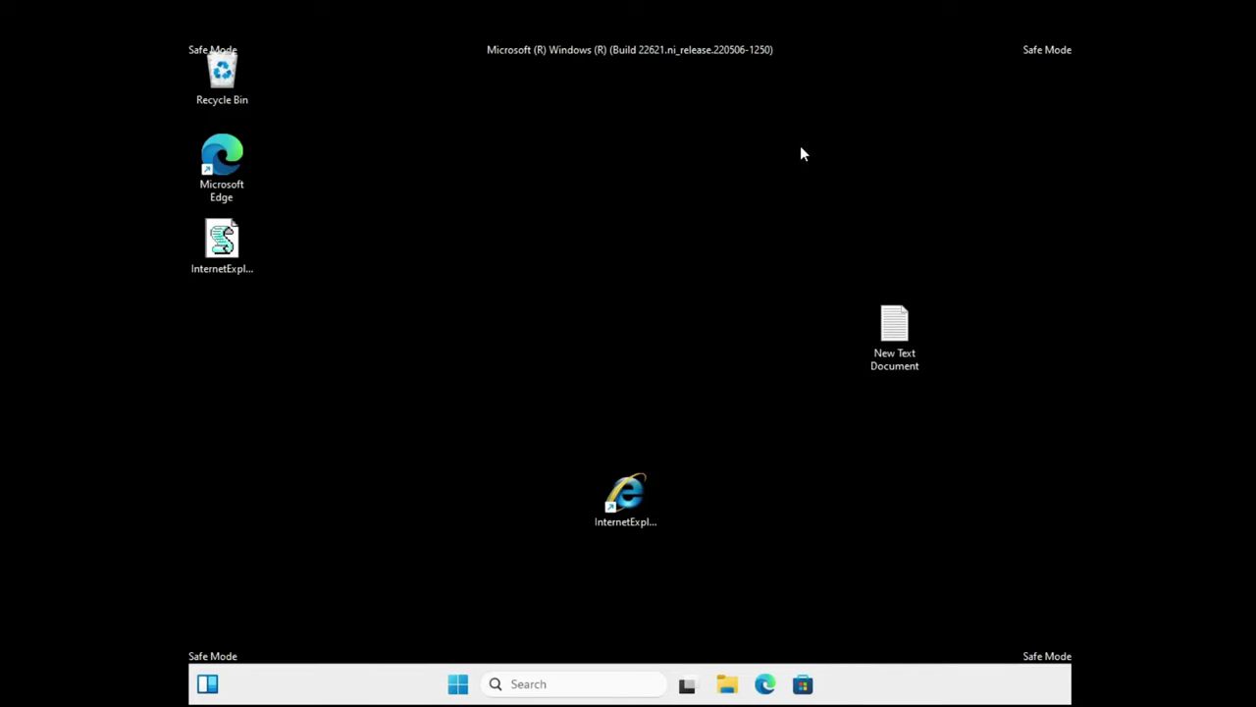